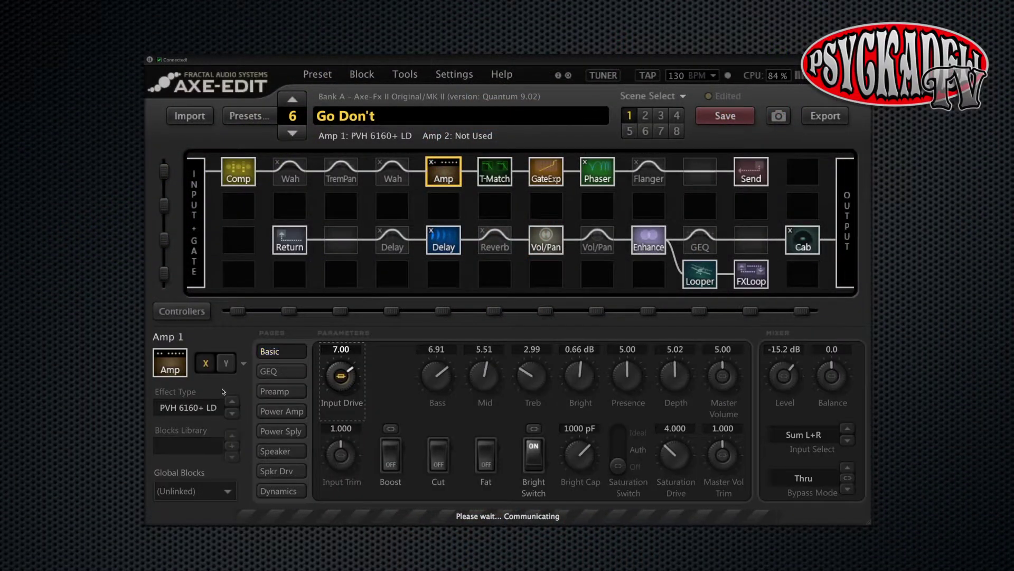
Browse the Amp model list and close it without changing the amp
{"action": "left_click", "coordinate": [201, 410]}
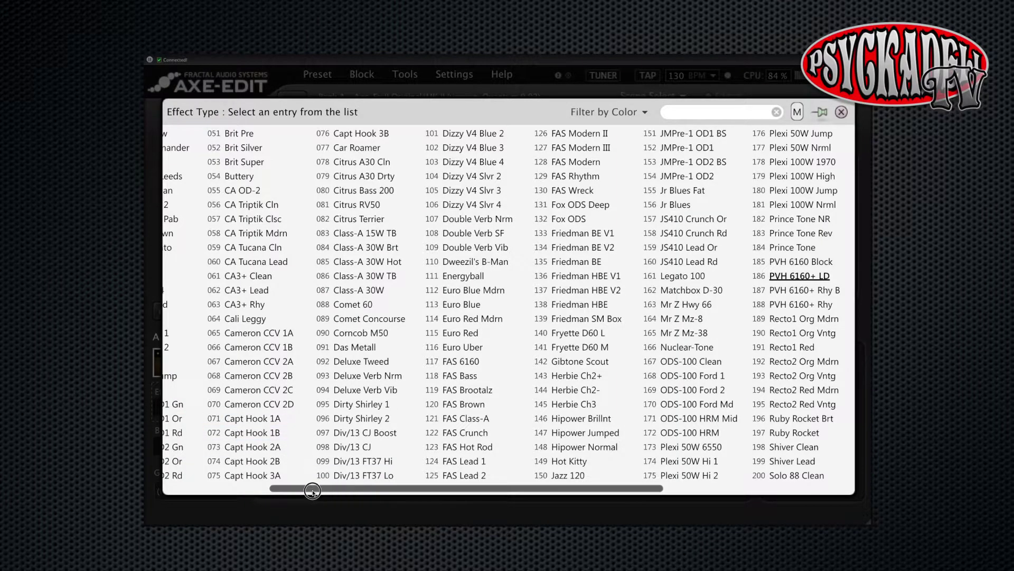
{"action": "left_click_drag", "start_coordinate": [313, 491], "coordinate": [173, 492]}
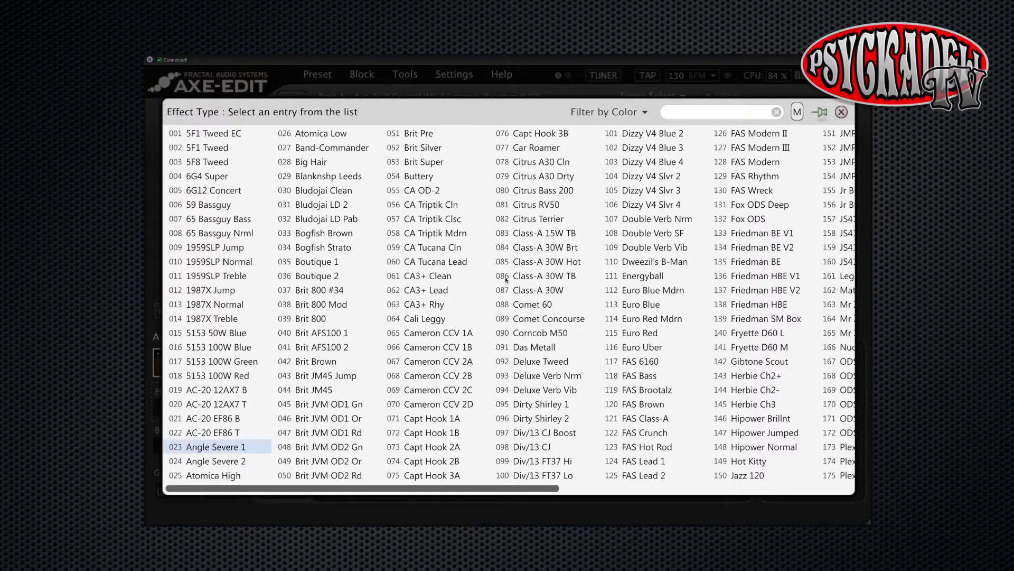
{"action": "left_click", "coordinate": [842, 112]}
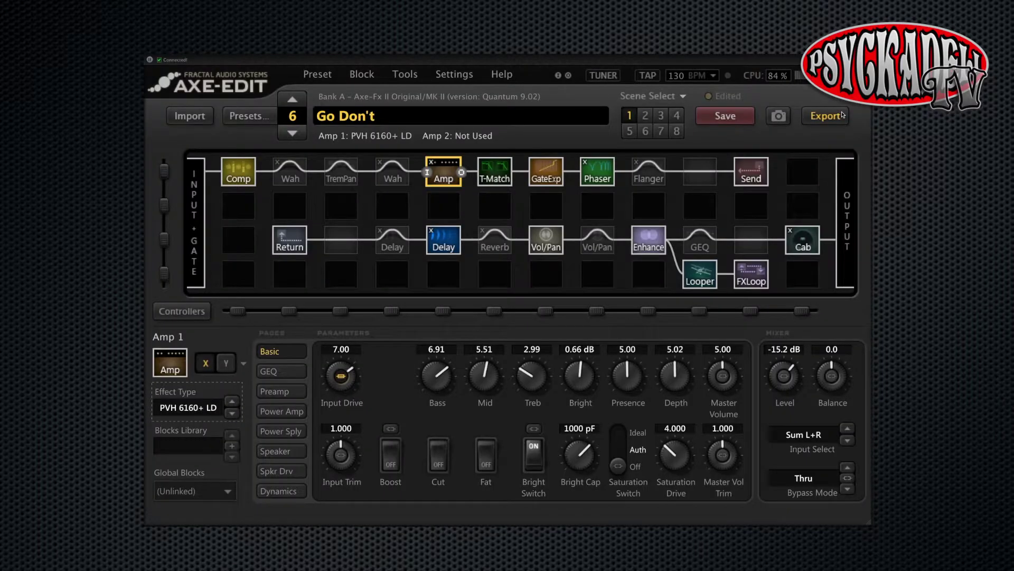
Step forward through the presets to preset 9, Face of rage
{"action": "left_click", "coordinate": [292, 99]}
{"action": "left_click", "coordinate": [292, 99]}
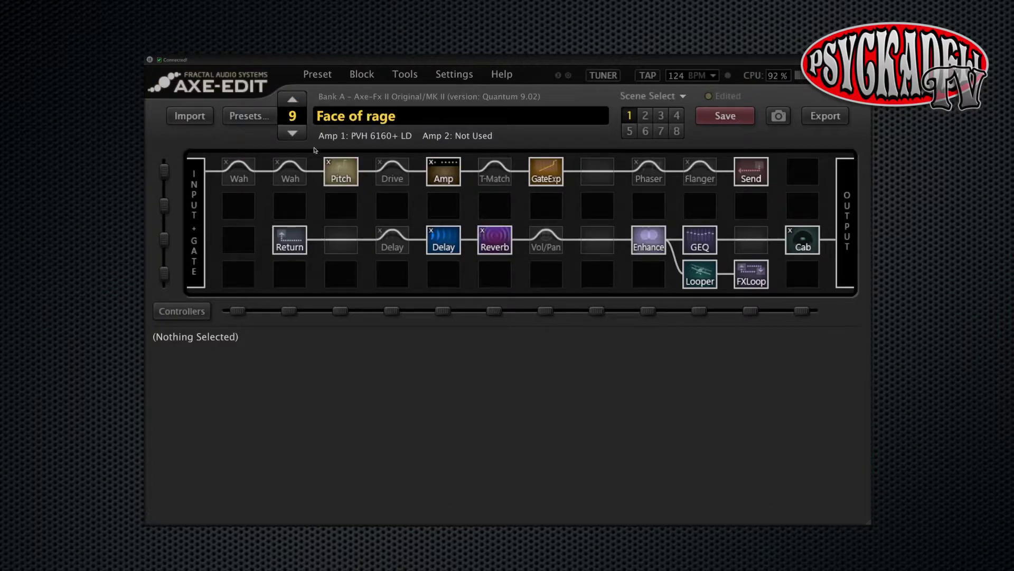
Step back past preset 1 so the presets wrap to 384, Master Preset
{"action": "left_click", "coordinate": [292, 100]}
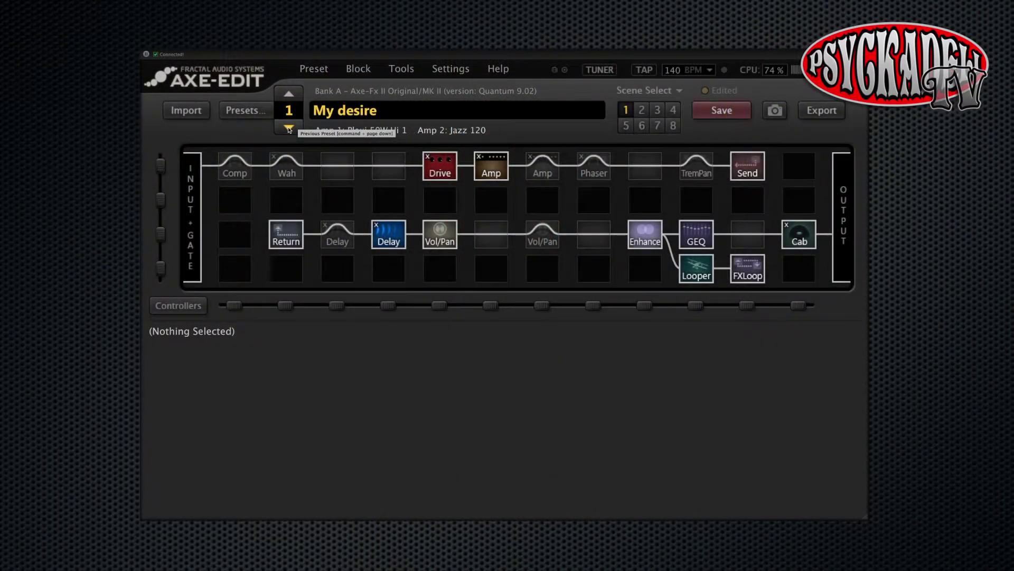
{"action": "left_click", "coordinate": [289, 128]}
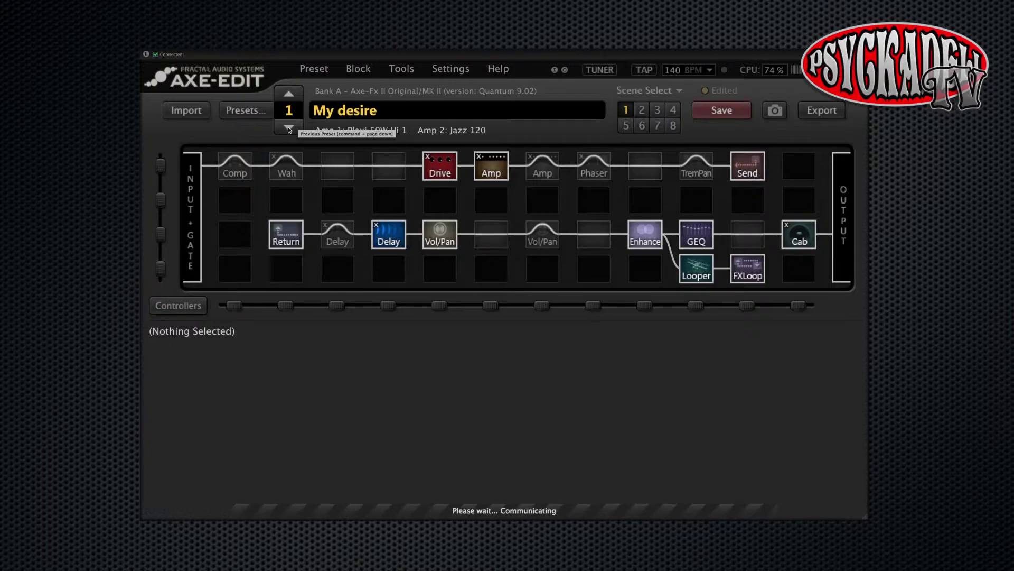
{"action": "left_click", "coordinate": [289, 128]}
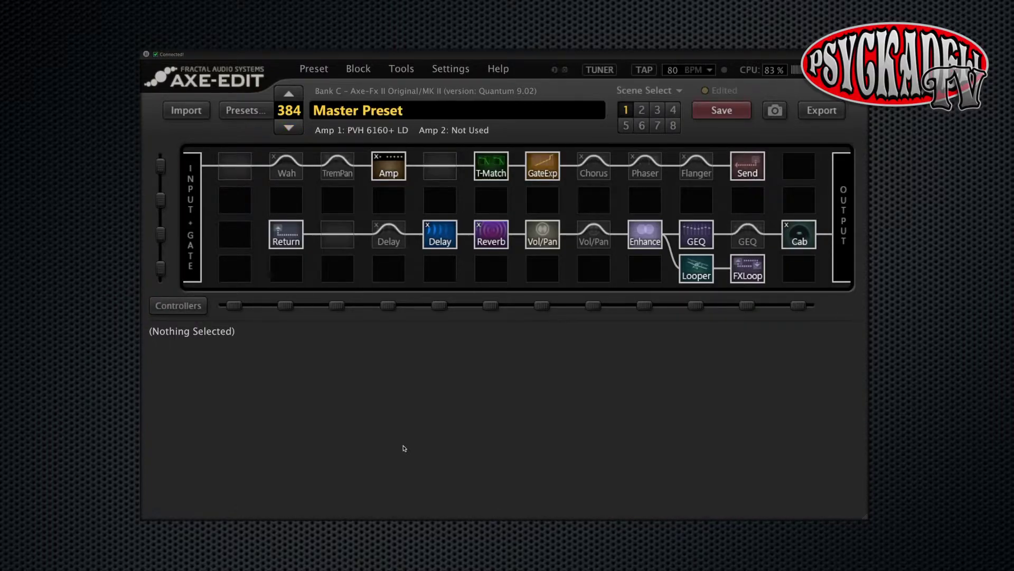
Replace the Flanger block in Master Preset with Filter 1
{"action": "left_click", "coordinate": [702, 167]}
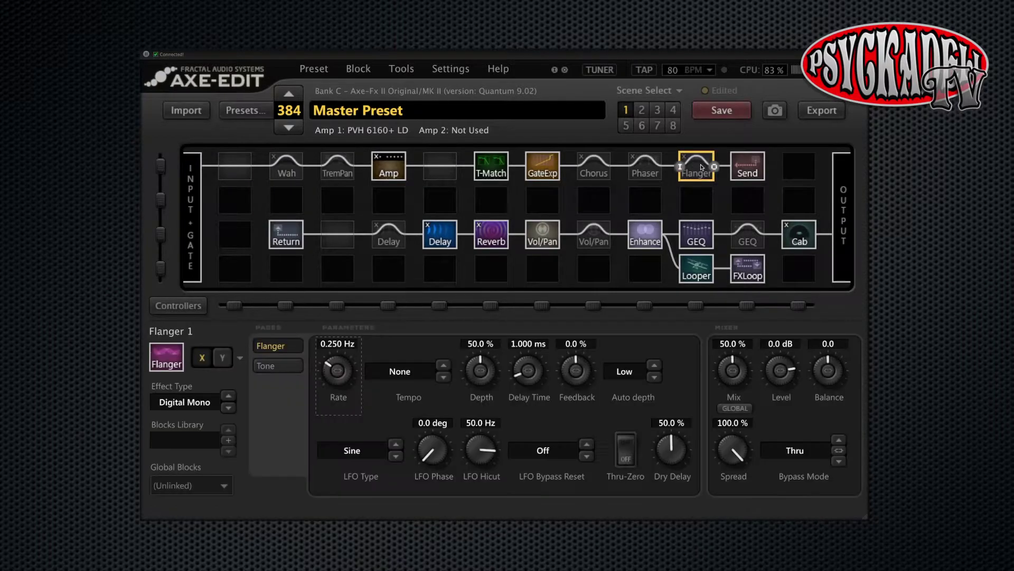
{"action": "right_click", "coordinate": [702, 166]}
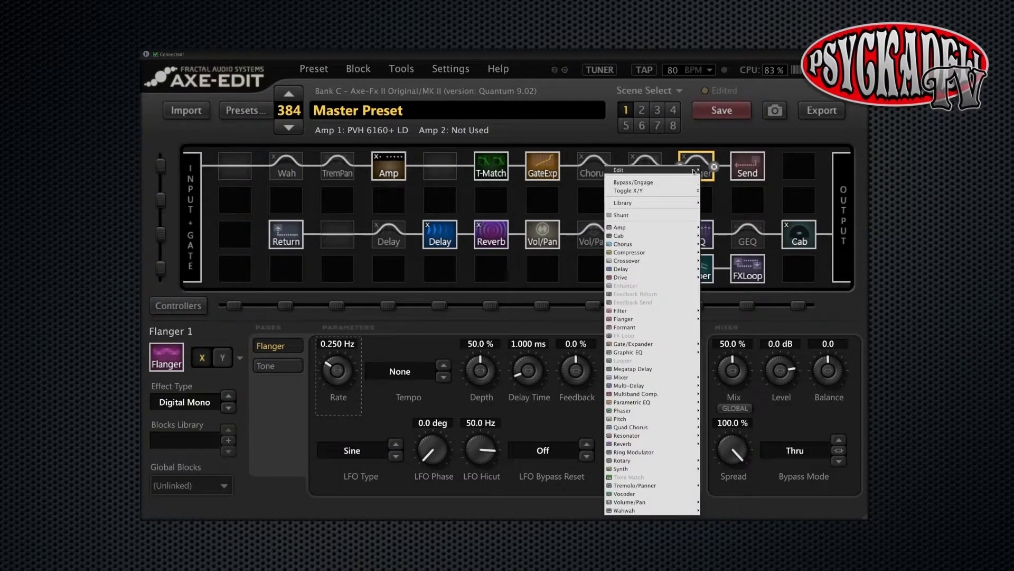
{"action": "left_click", "coordinate": [651, 312]}
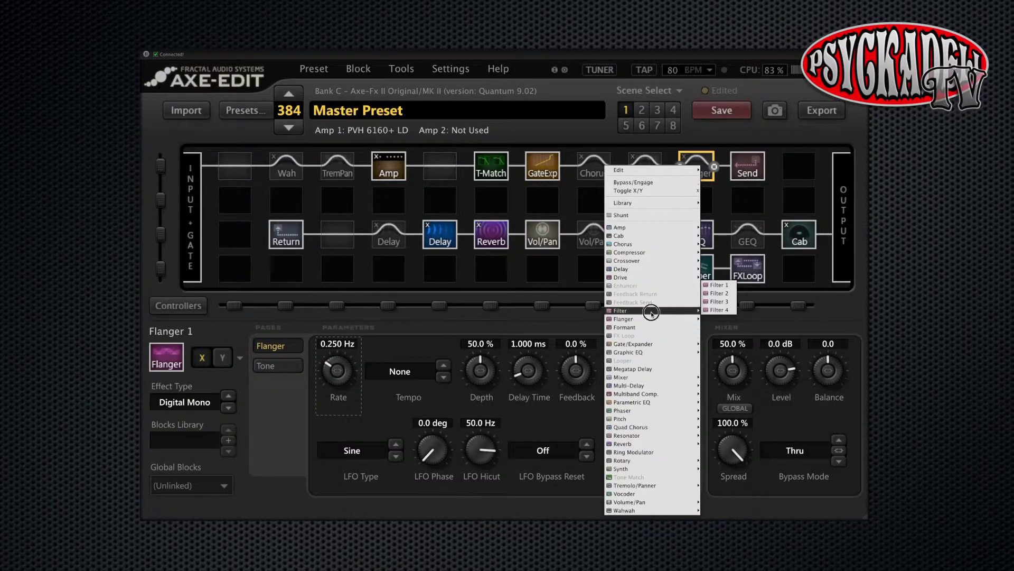
{"action": "left_click", "coordinate": [727, 286]}
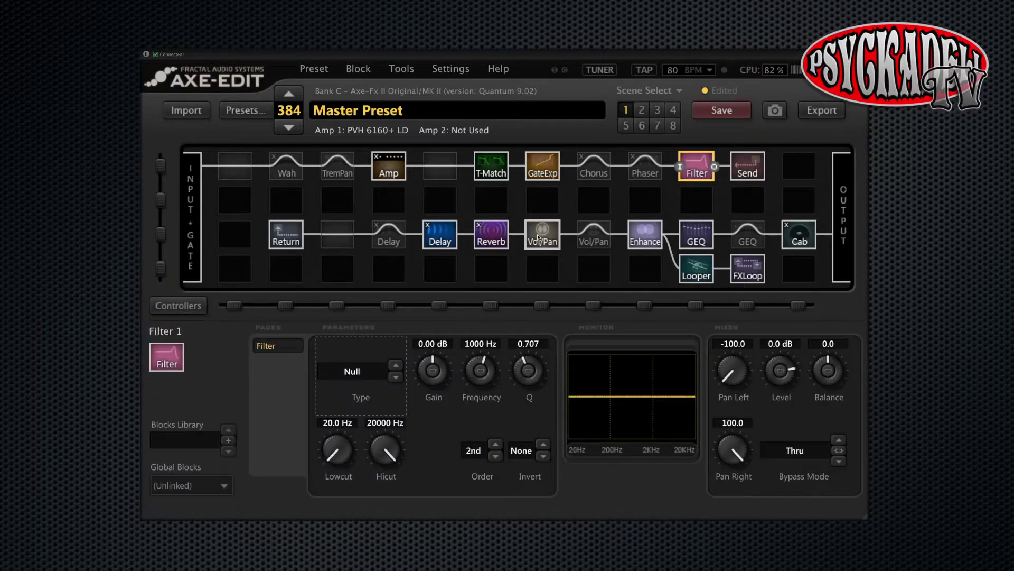
Dismiss the Vol/Pan block options and wrap forward to preset 1, My desire
{"action": "left_click", "coordinate": [597, 238]}
{"action": "right_click", "coordinate": [596, 236]}
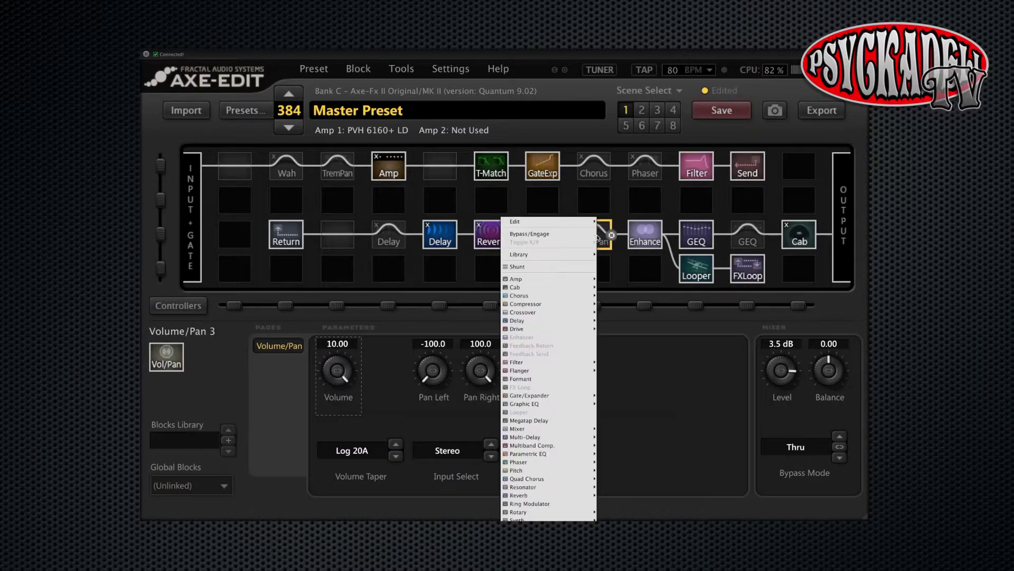
{"action": "mouse_move", "coordinate": [570, 256]}
{"action": "key", "text": "Escape"}
{"action": "left_click", "coordinate": [289, 93]}
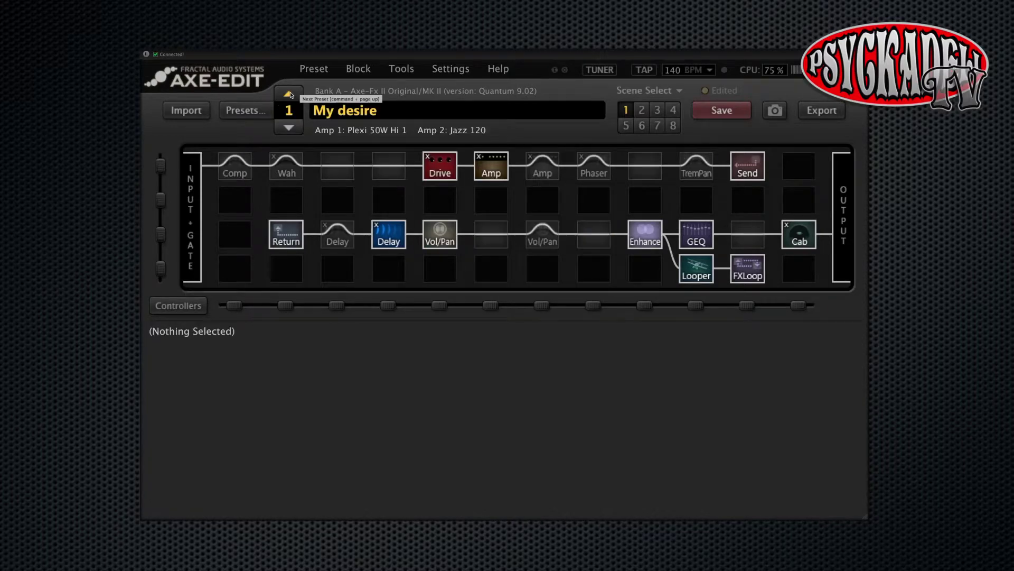
{"action": "left_click", "coordinate": [314, 70]}
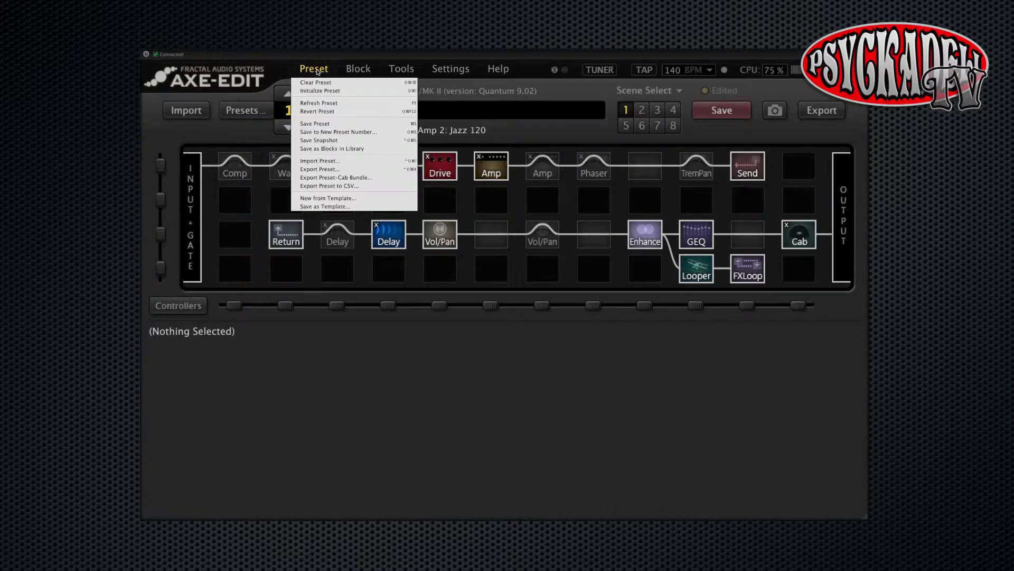
{"action": "left_click", "coordinate": [331, 132]}
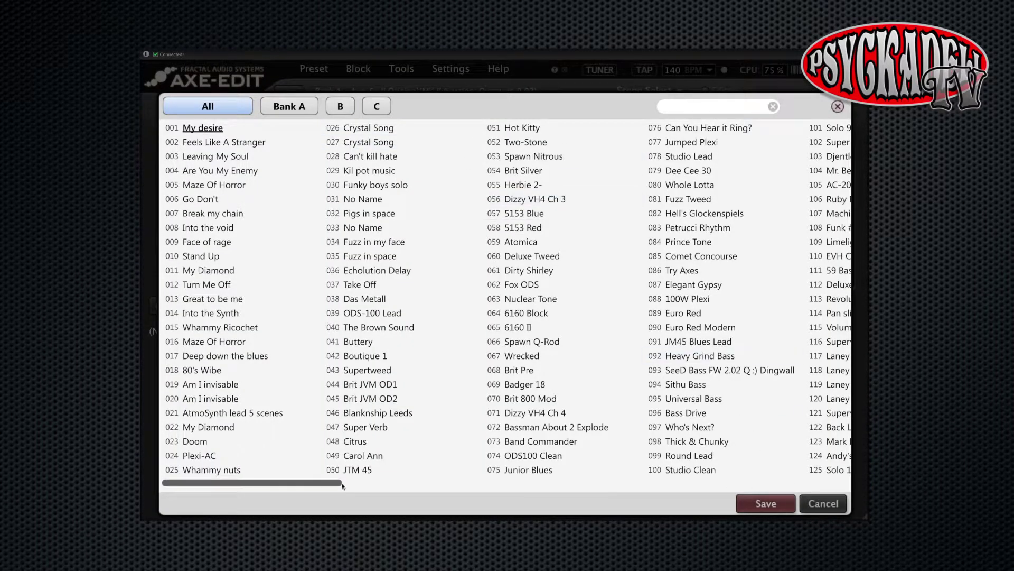
{"action": "left_click_drag", "start_coordinate": [503, 484], "coordinate": [851, 482]}
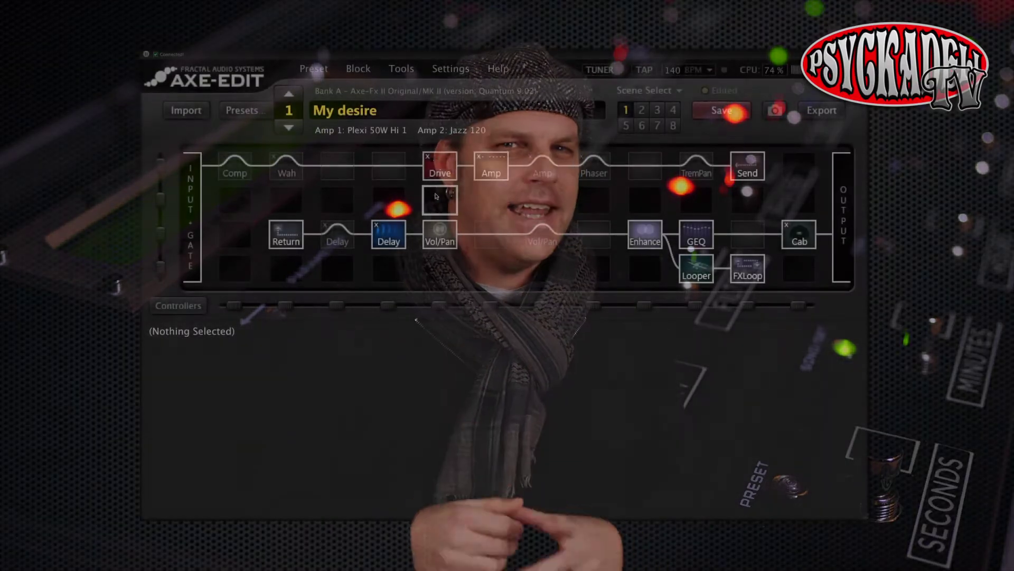
Copy the T808 Mod Drive block from the grid
{"action": "left_click", "coordinate": [442, 167]}
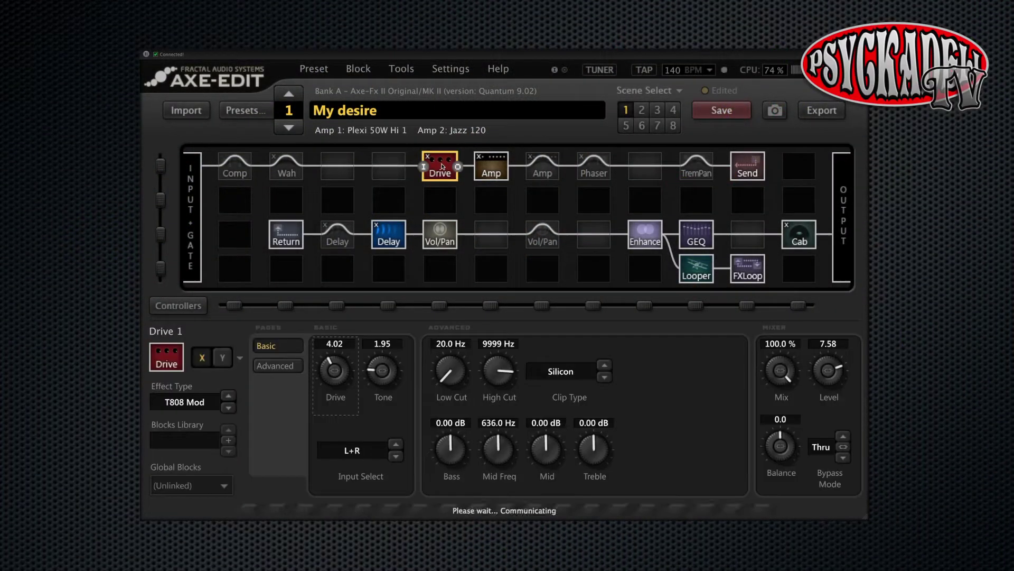
{"action": "right_click", "coordinate": [443, 166]}
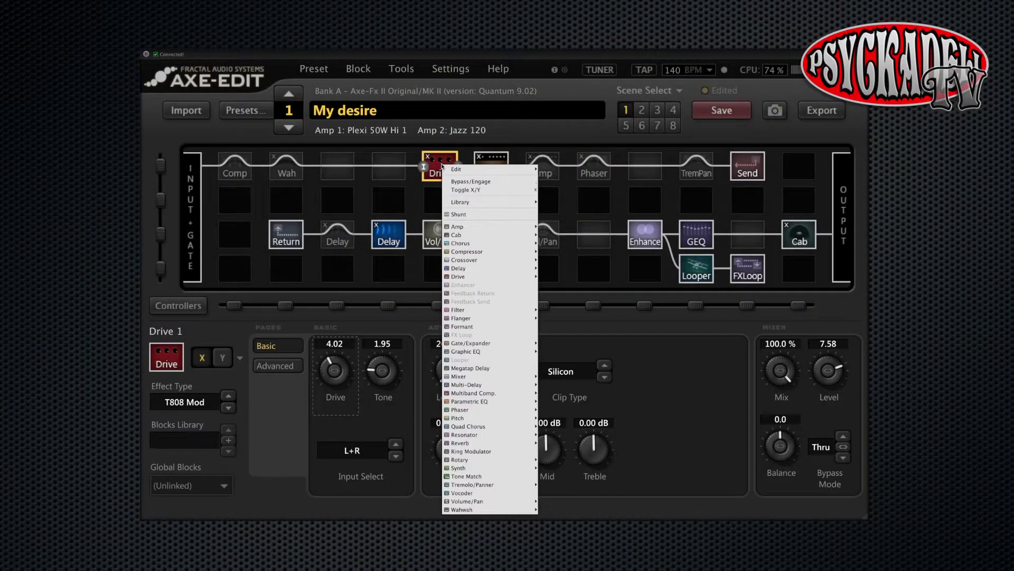
{"action": "mouse_move", "coordinate": [453, 170]}
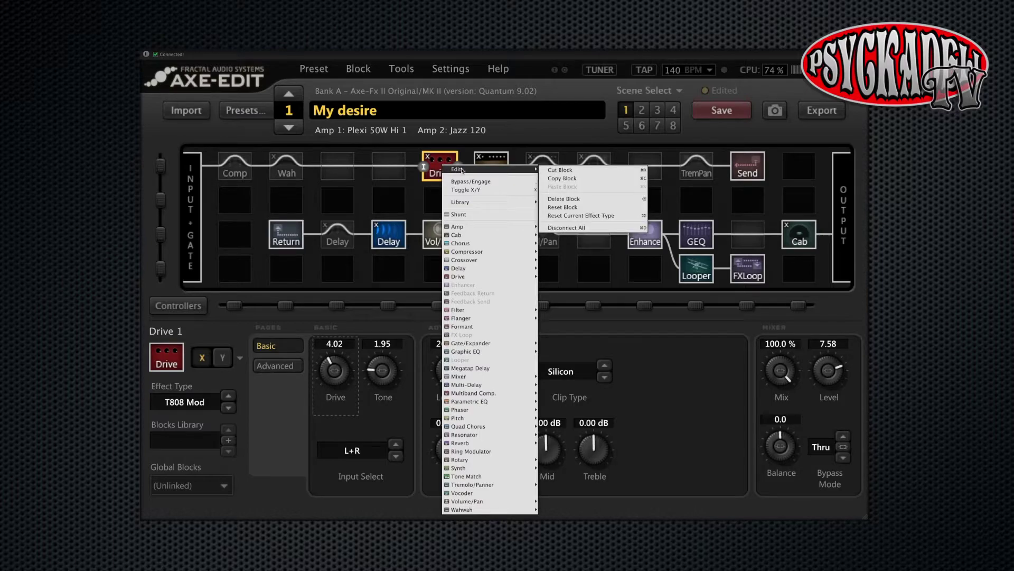
{"action": "left_click", "coordinate": [575, 179]}
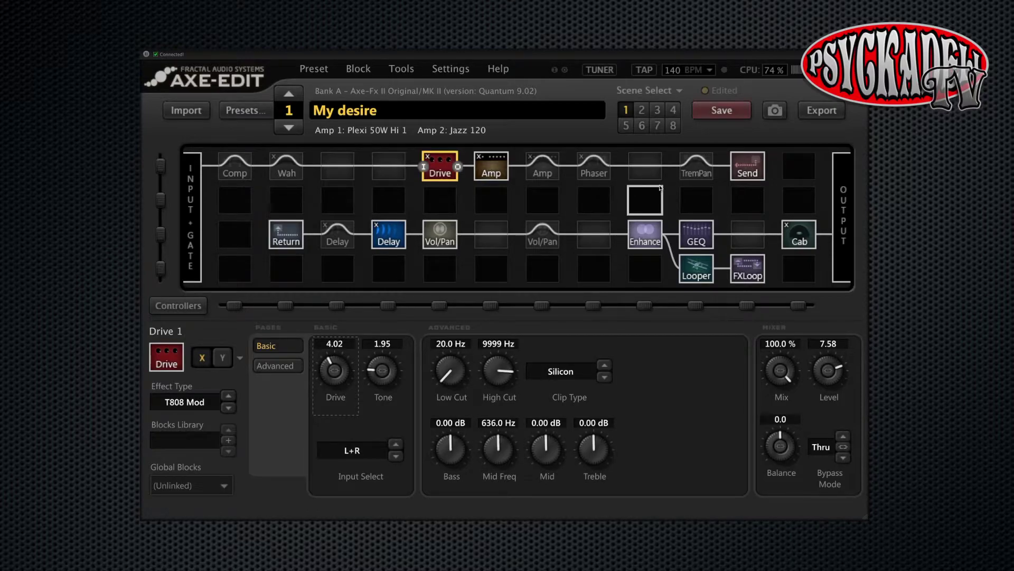
Paste it as Drive 2 into the empty slot above Enhance and show its settings
{"action": "right_click", "coordinate": [650, 169]}
{"action": "mouse_move", "coordinate": [640, 177]}
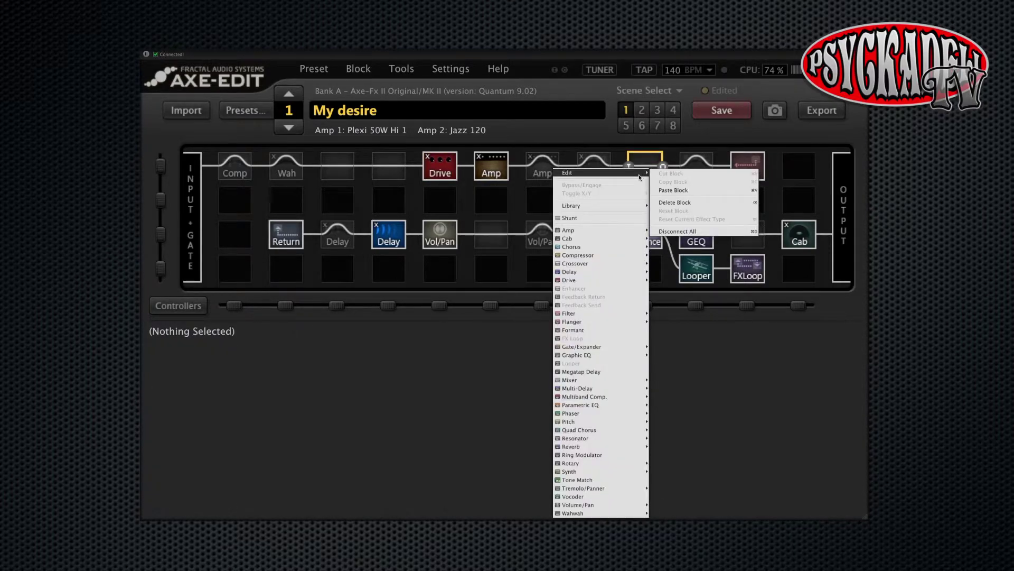
{"action": "left_click", "coordinate": [684, 191]}
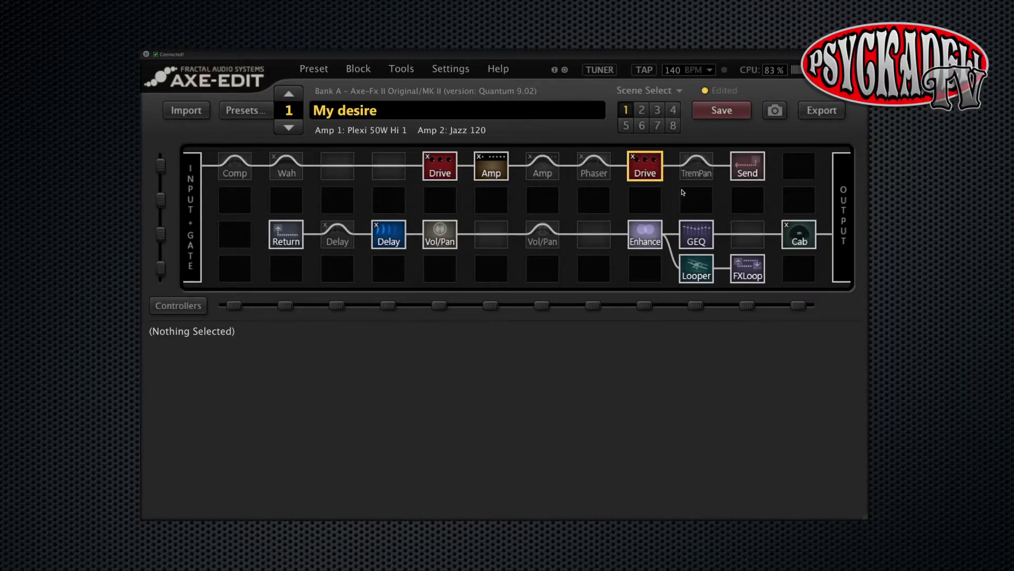
{"action": "left_click", "coordinate": [439, 166]}
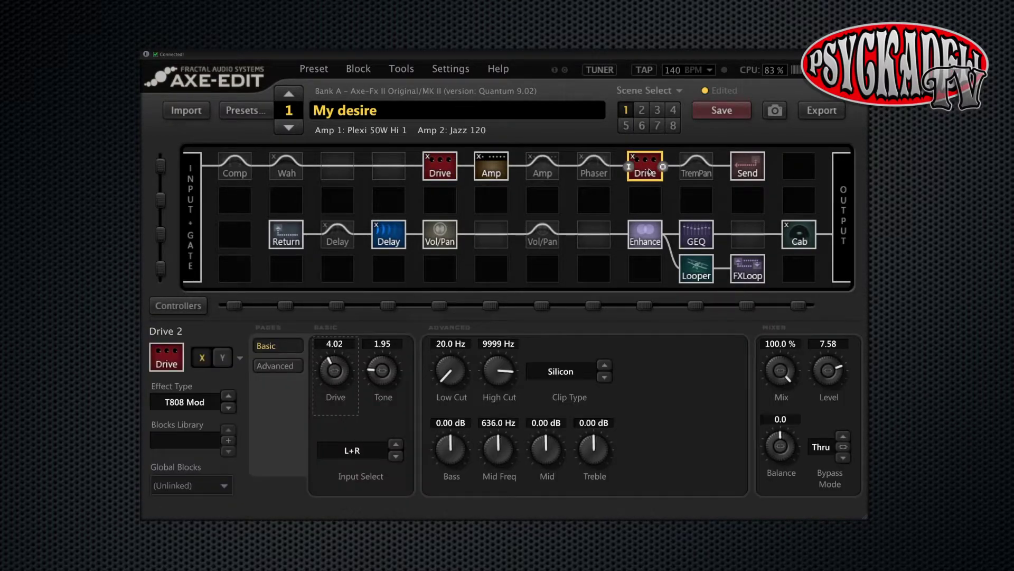
Delete the Drive 2 block and copy Drive 1's X settings to its Y channel
{"action": "right_click", "coordinate": [649, 171]}
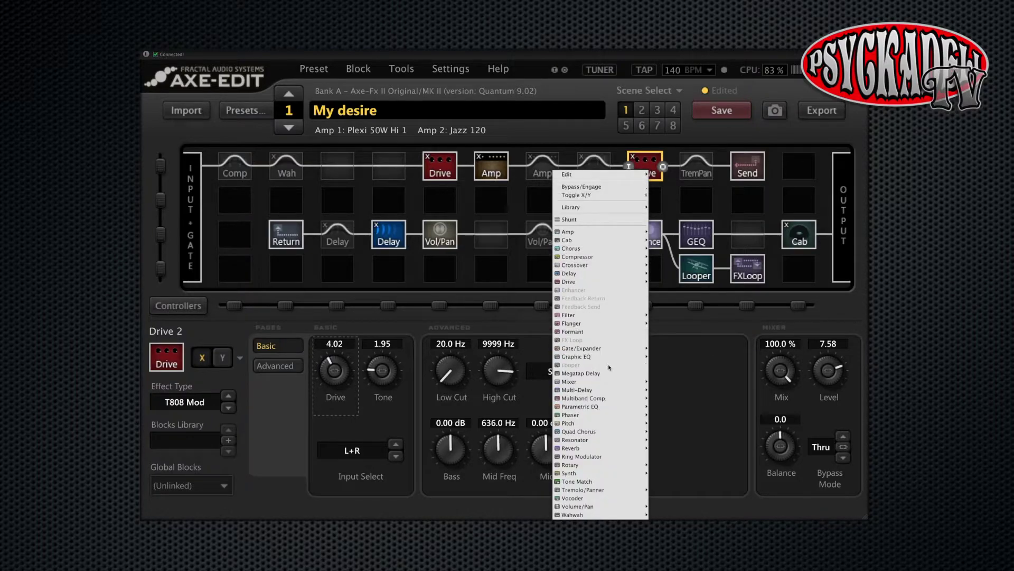
{"action": "mouse_move", "coordinate": [611, 401]}
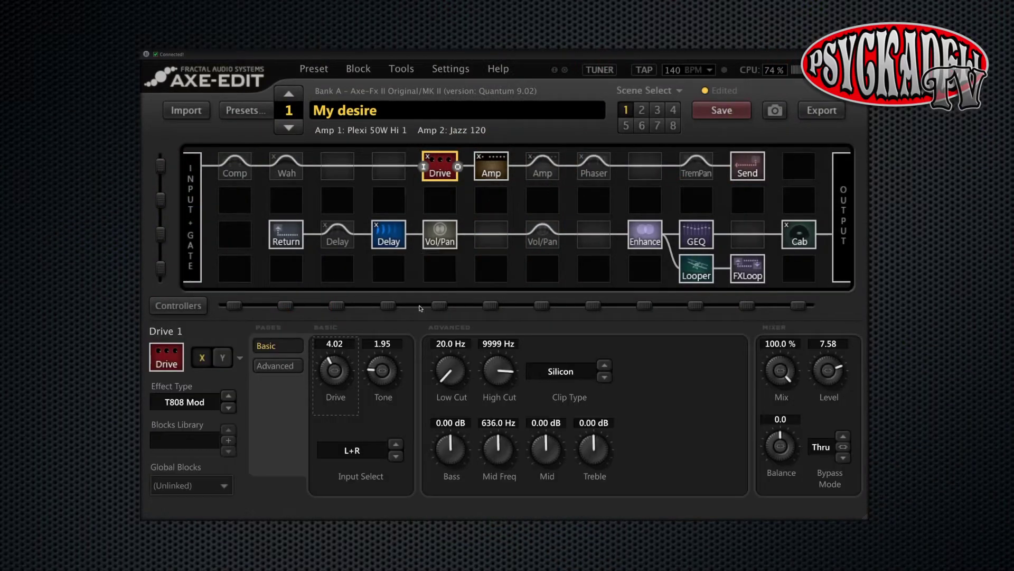
{"action": "left_click", "coordinate": [239, 359]}
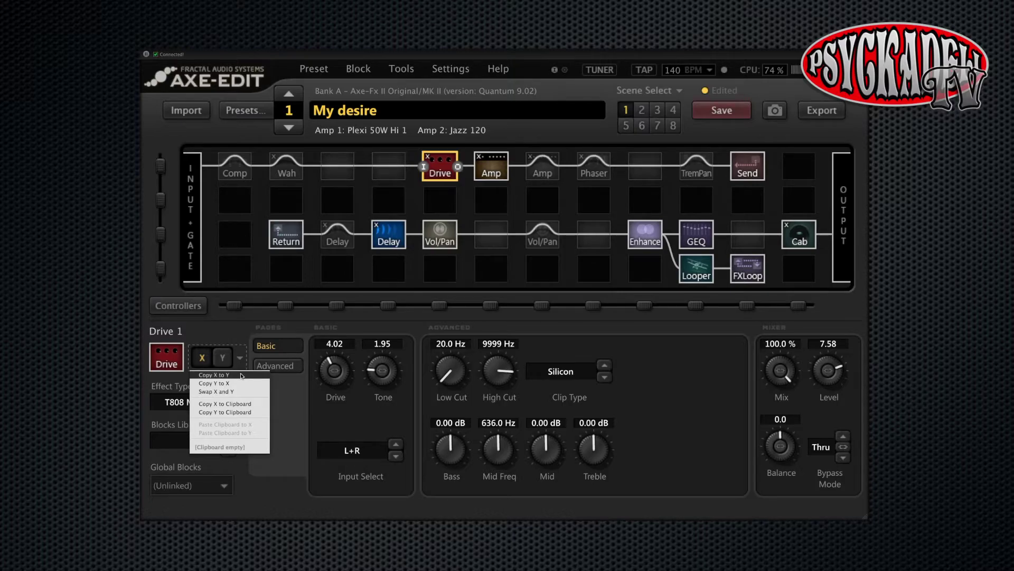
{"action": "left_click", "coordinate": [241, 375]}
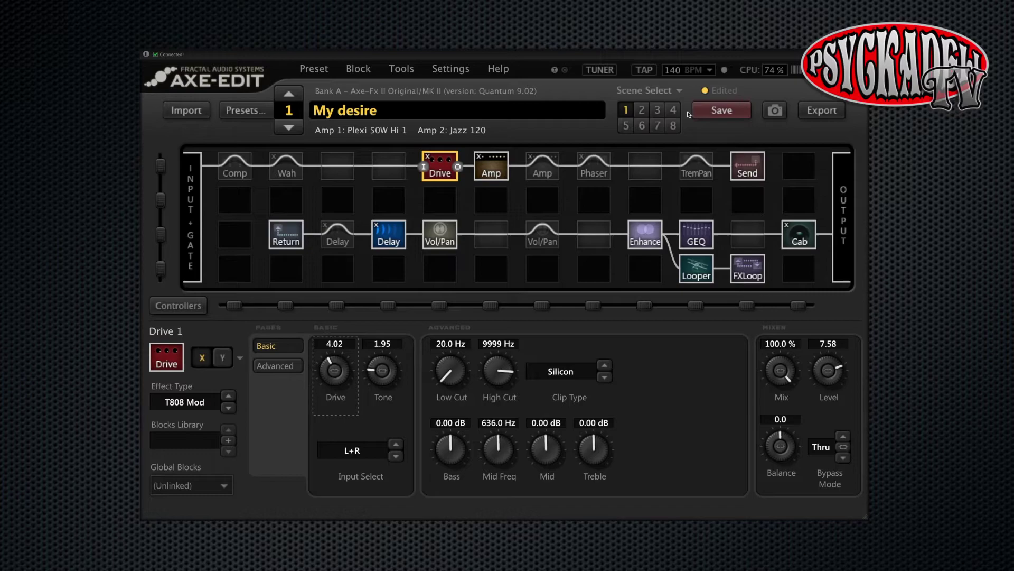
{"action": "left_click", "coordinate": [680, 92]}
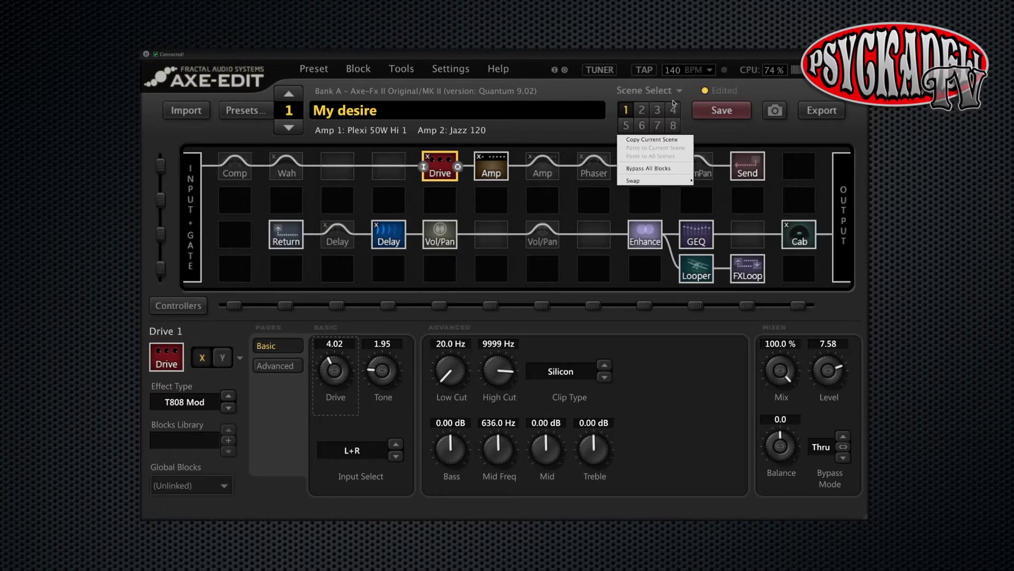
Copy scene 1 and paste it into scene 7
{"action": "left_click", "coordinate": [654, 140]}
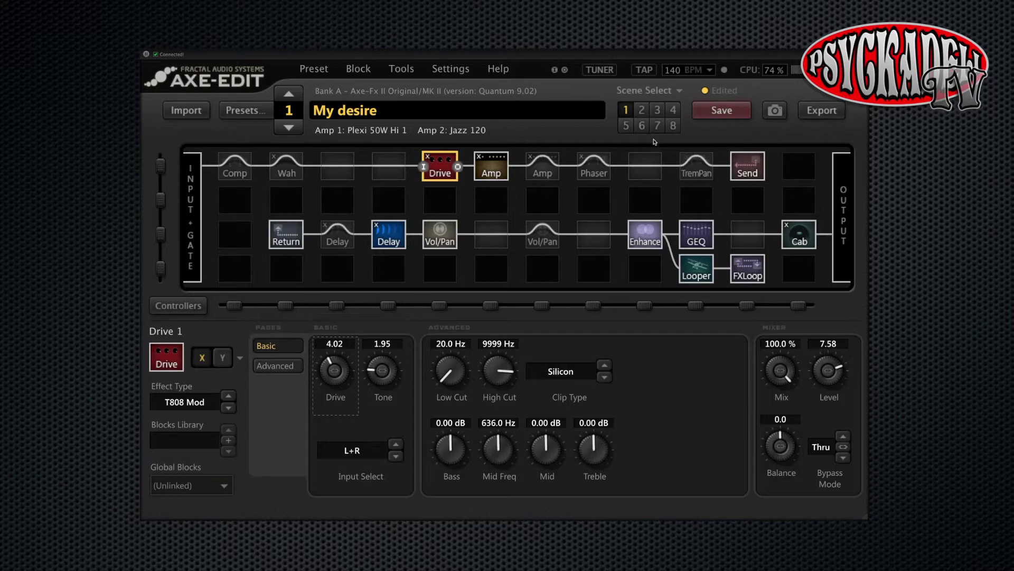
{"action": "left_click", "coordinate": [658, 128]}
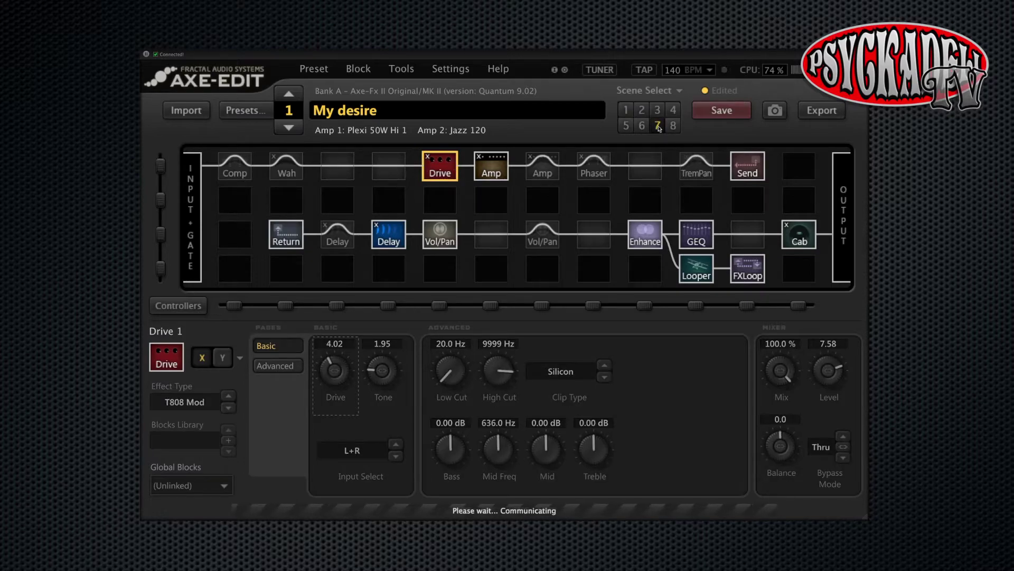
{"action": "left_click", "coordinate": [680, 92]}
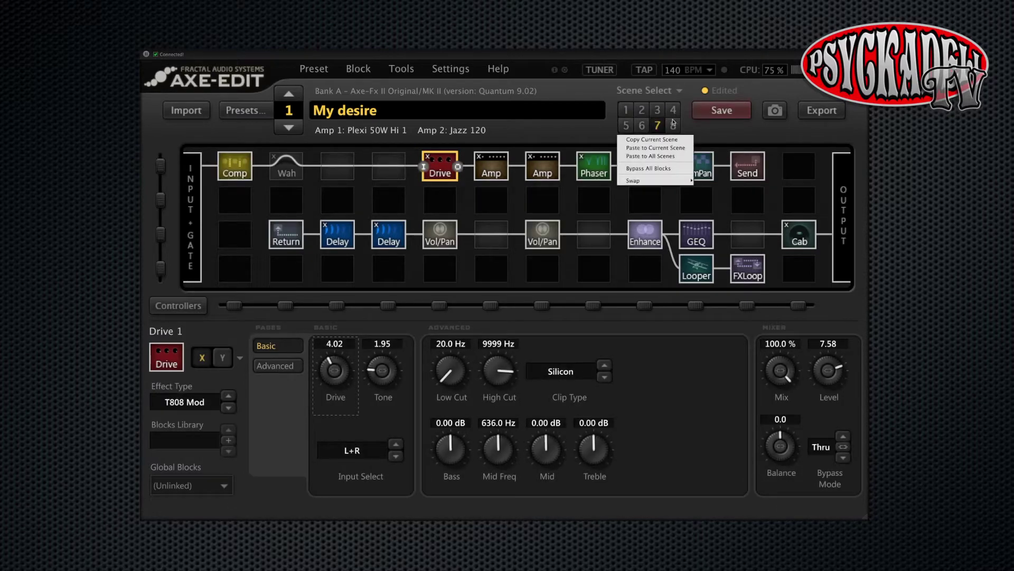
{"action": "left_click", "coordinate": [666, 149]}
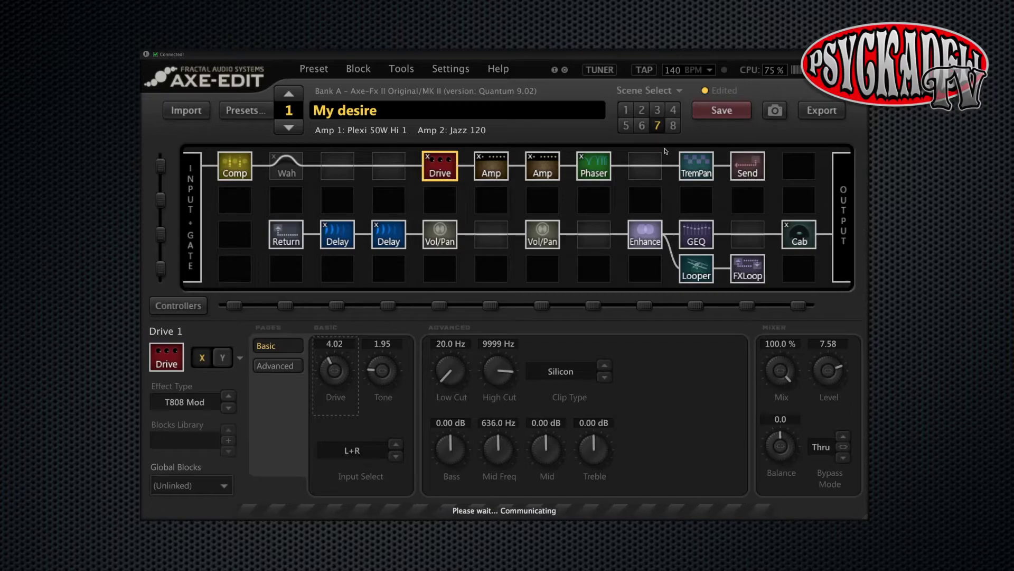
Swap the current scene with another scene from the Scene Select menu
{"action": "left_click", "coordinate": [679, 92]}
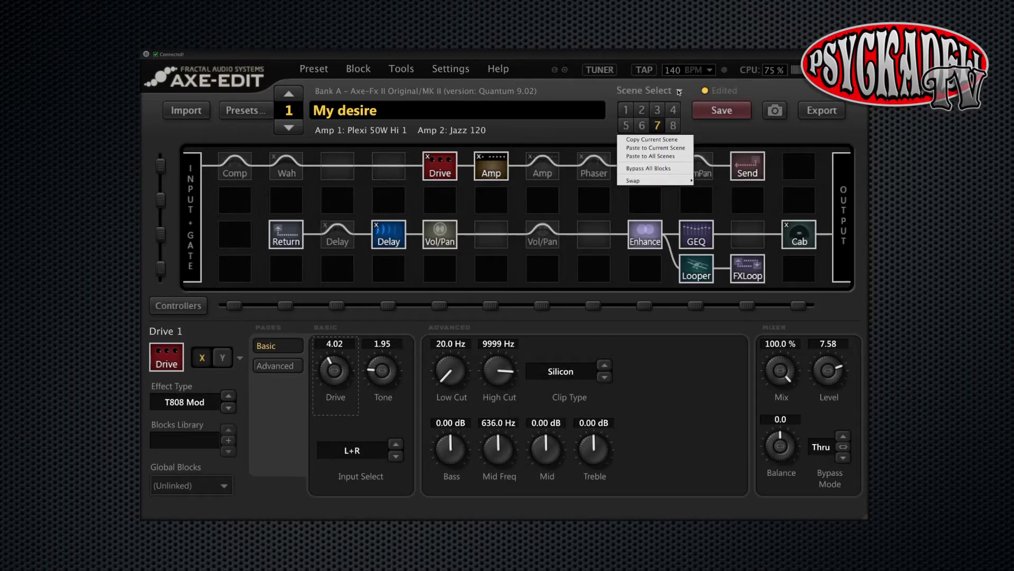
{"action": "mouse_move", "coordinate": [661, 182]}
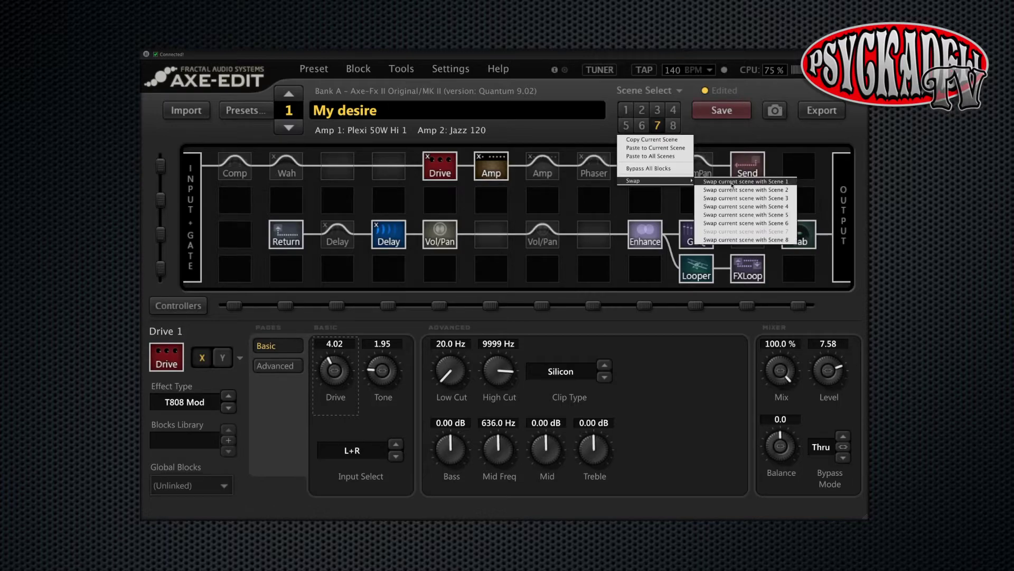
{"action": "left_click", "coordinate": [744, 223]}
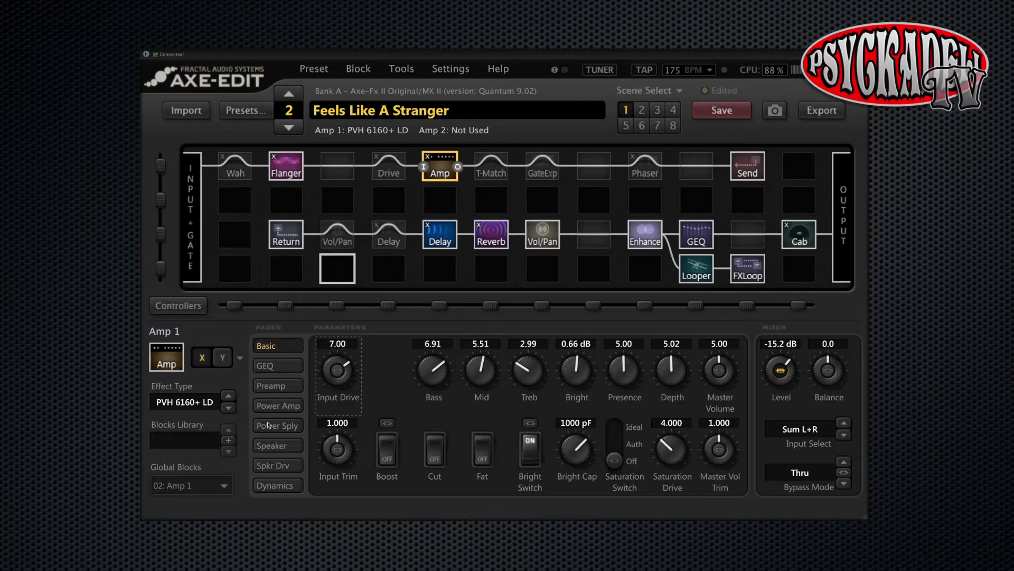
Save and link the Amp block to global block 01, then to global block 10
{"action": "left_click", "coordinate": [224, 486]}
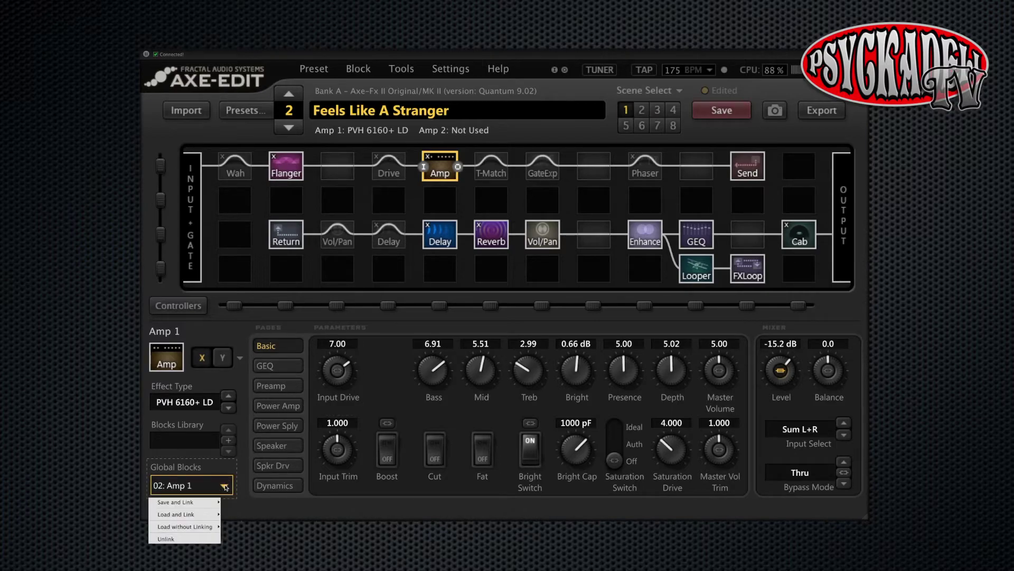
{"action": "mouse_move", "coordinate": [206, 504]}
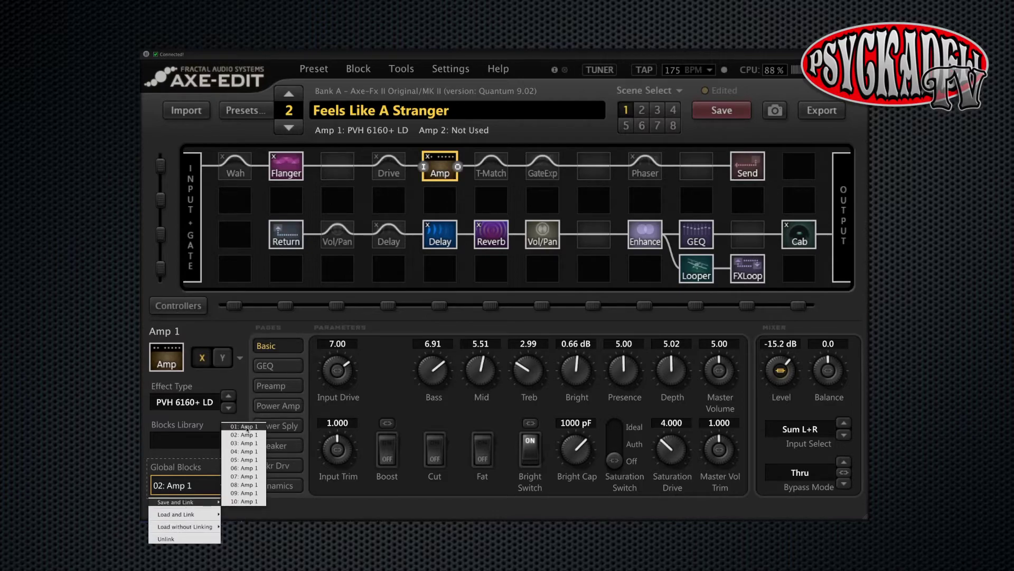
{"action": "left_click", "coordinate": [246, 427]}
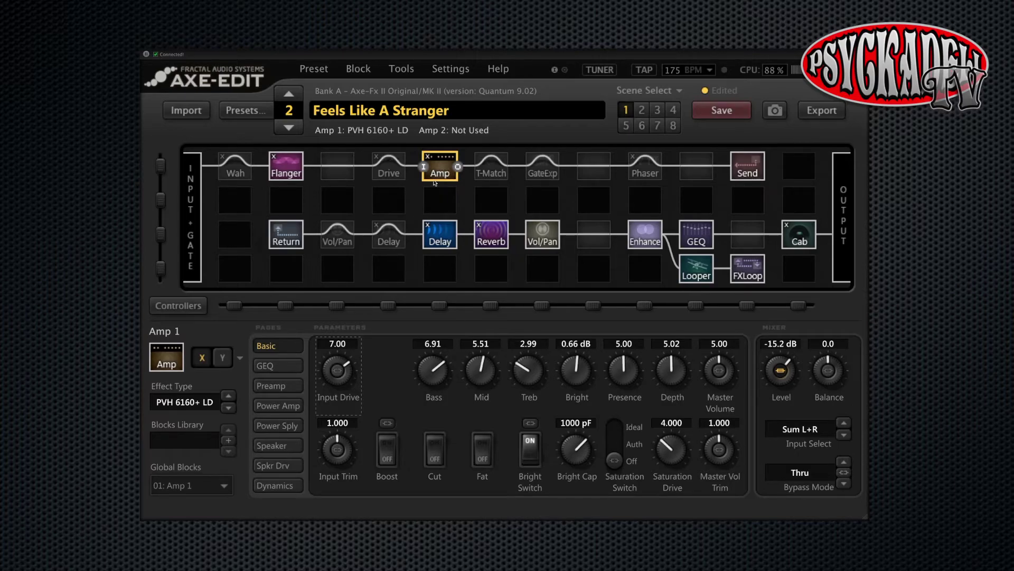
{"action": "left_click", "coordinate": [224, 486]}
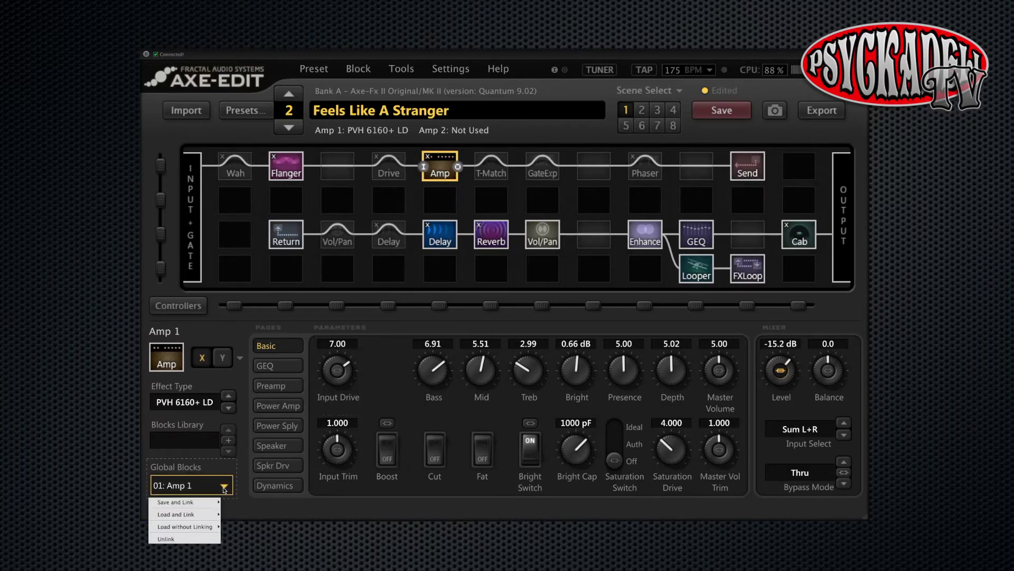
{"action": "mouse_move", "coordinate": [203, 506]}
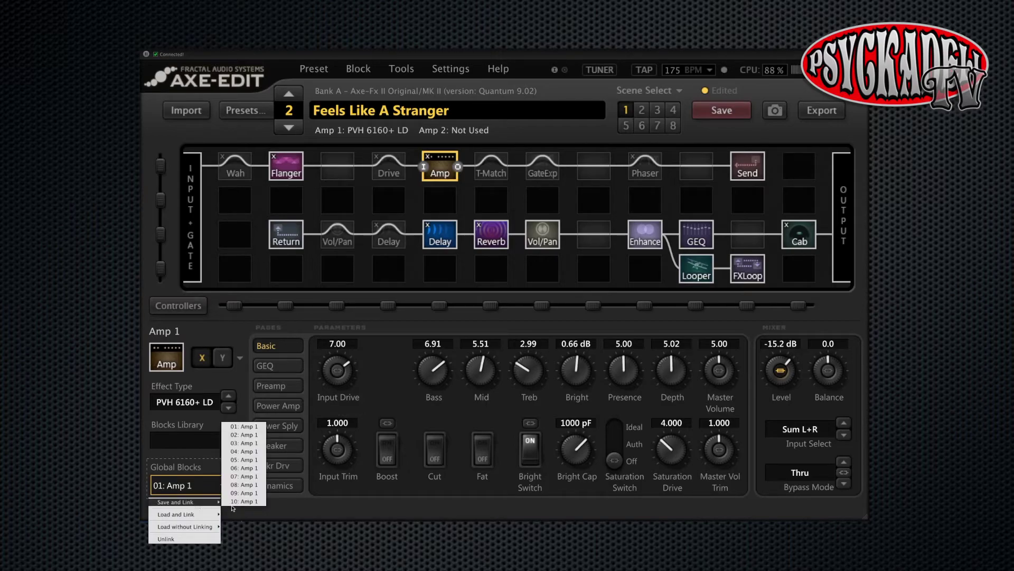
{"action": "left_click", "coordinate": [250, 503]}
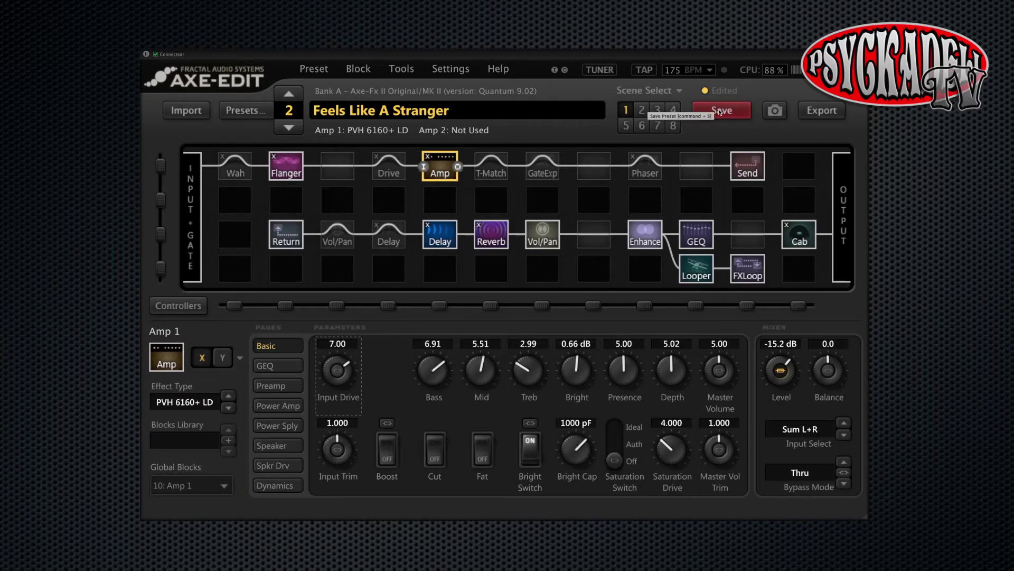
Unlink the Amp block, then link it back to global block 01: Amp 1
{"action": "left_click", "coordinate": [200, 484]}
{"action": "left_click", "coordinate": [252, 456]}
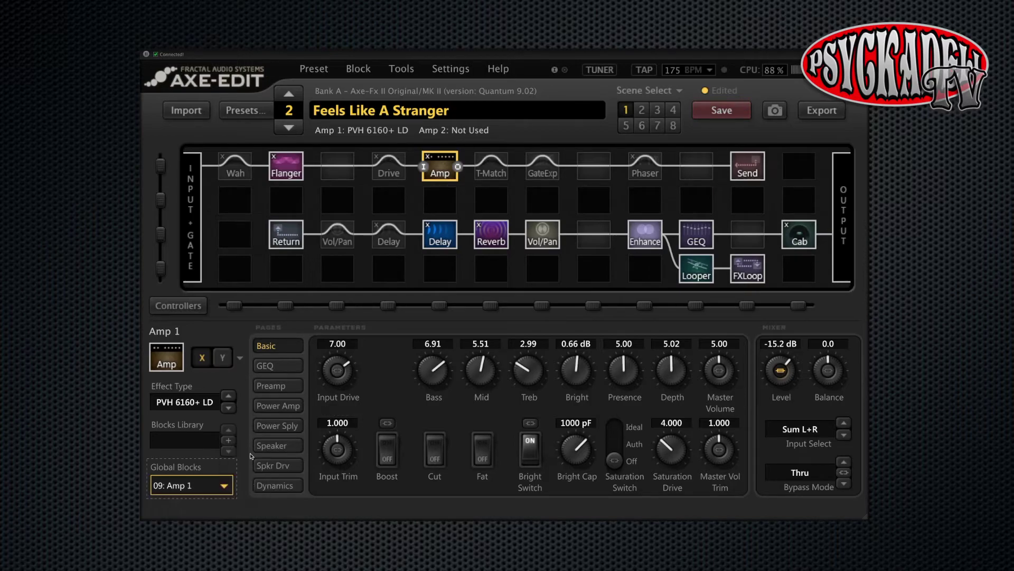
{"action": "left_click", "coordinate": [225, 486]}
{"action": "mouse_move", "coordinate": [189, 526]}
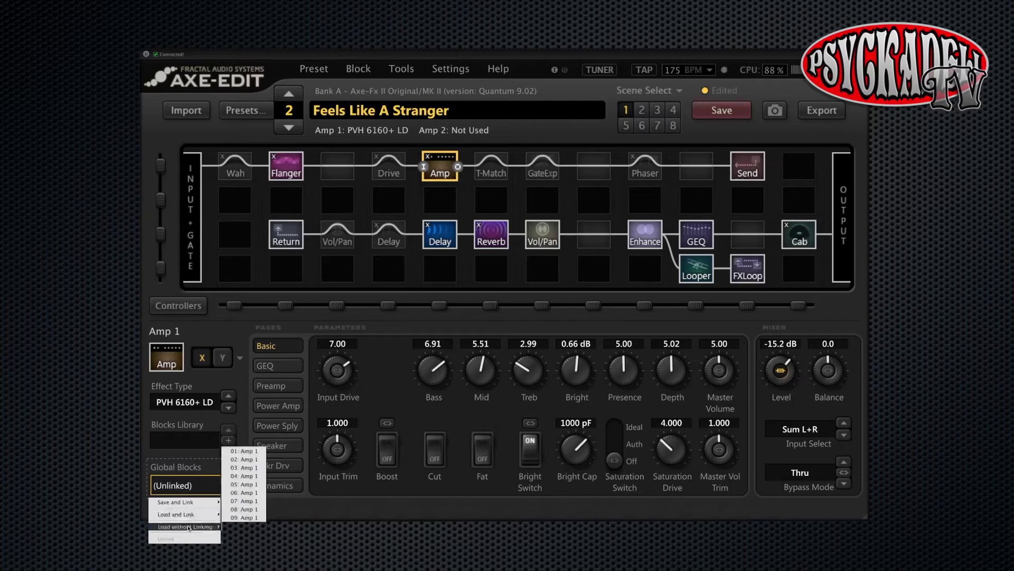
{"action": "left_click", "coordinate": [243, 451]}
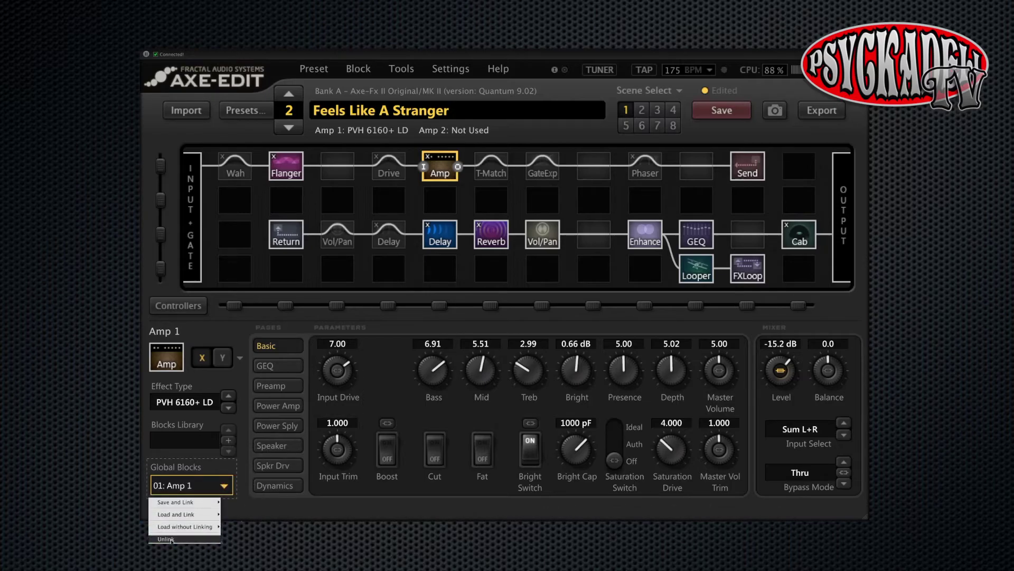